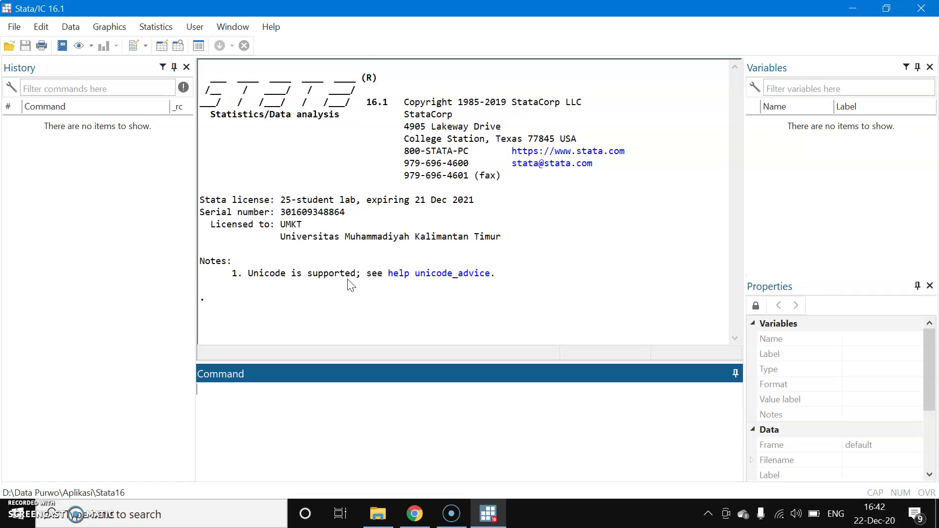
left_click(163, 29)
left_click(159, 28)
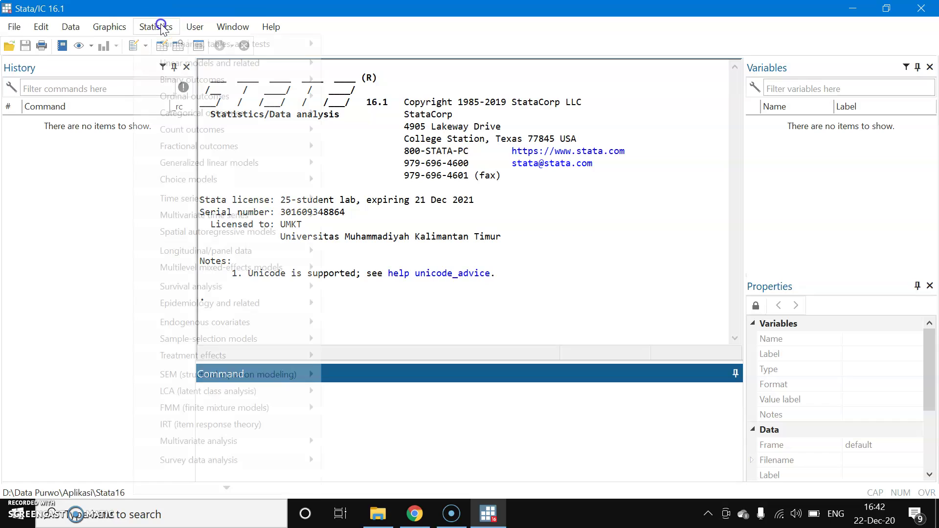
left_click(163, 30)
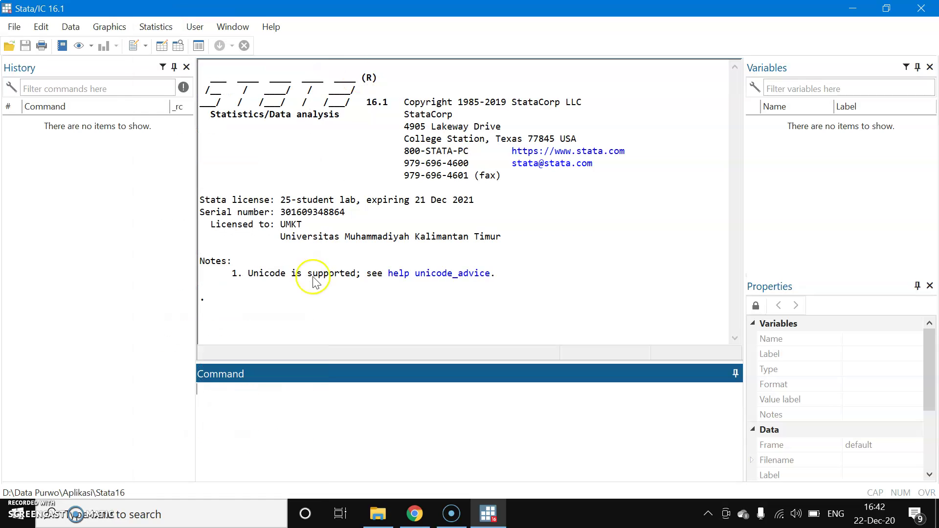
left_click(245, 411)
left_click(166, 29)
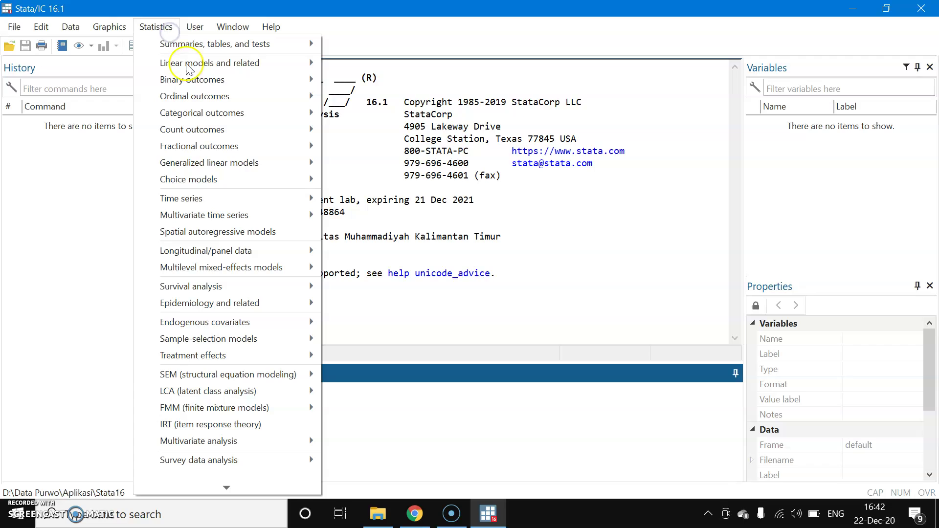
left_click(377, 6)
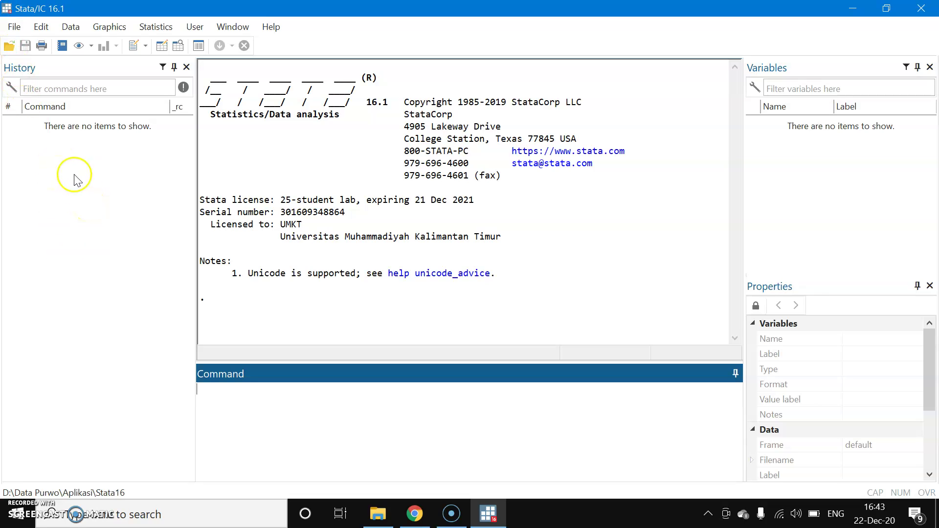
left_click(73, 182)
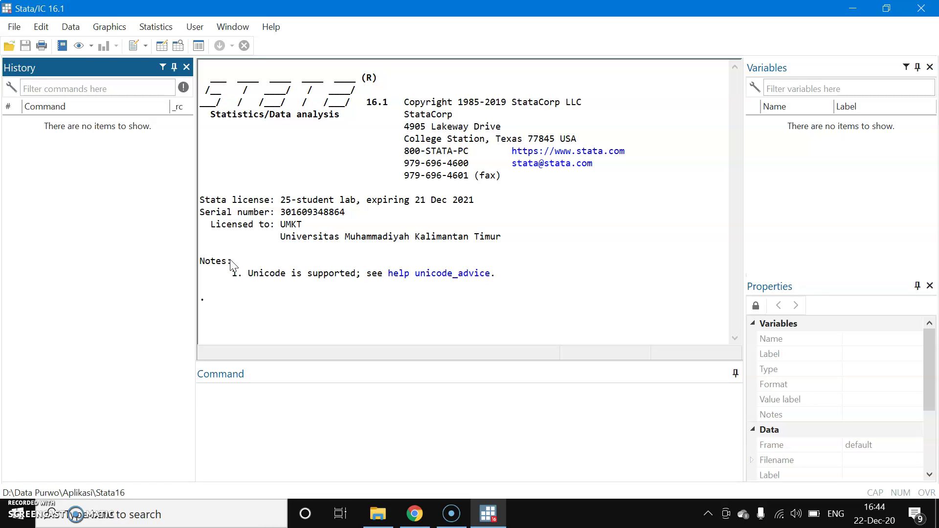
left_click(242, 103)
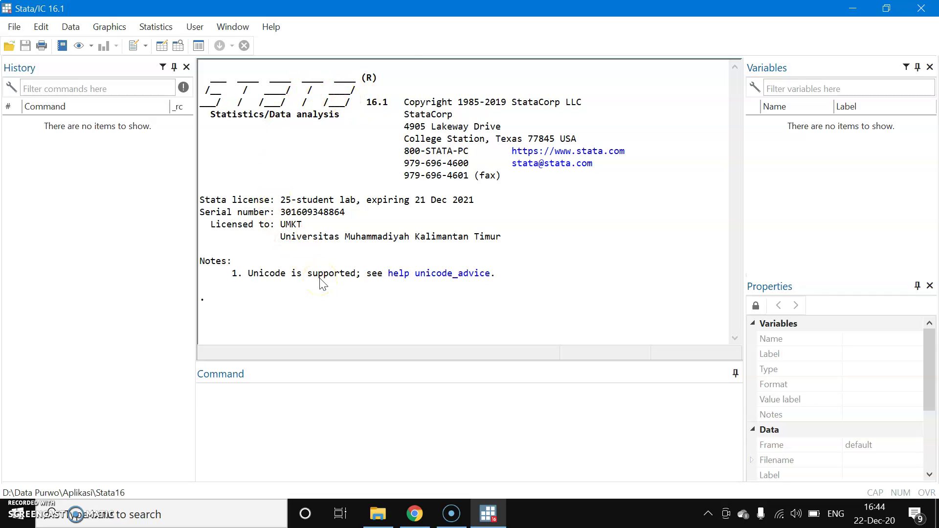
Step: Run the des and tab commands and recall tab from the command history into the command line
left_click(264, 404)
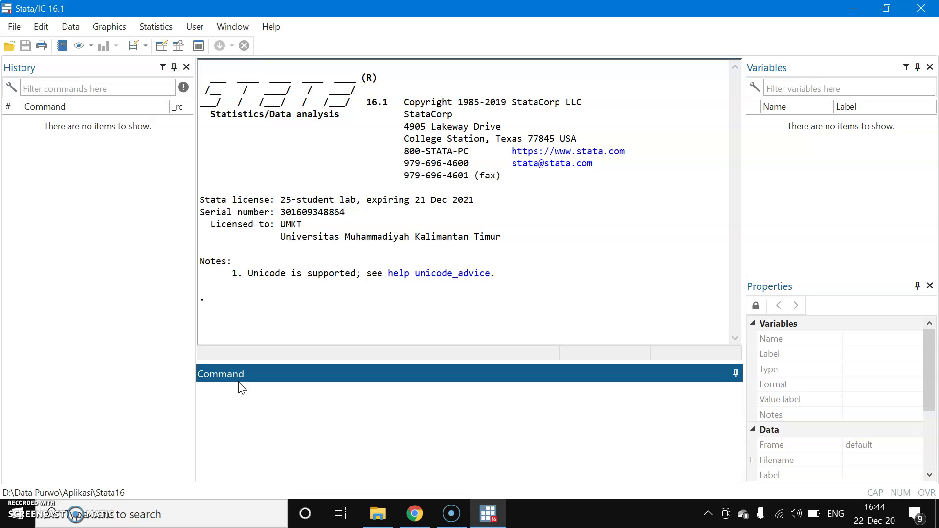
type("des")
key("Return")
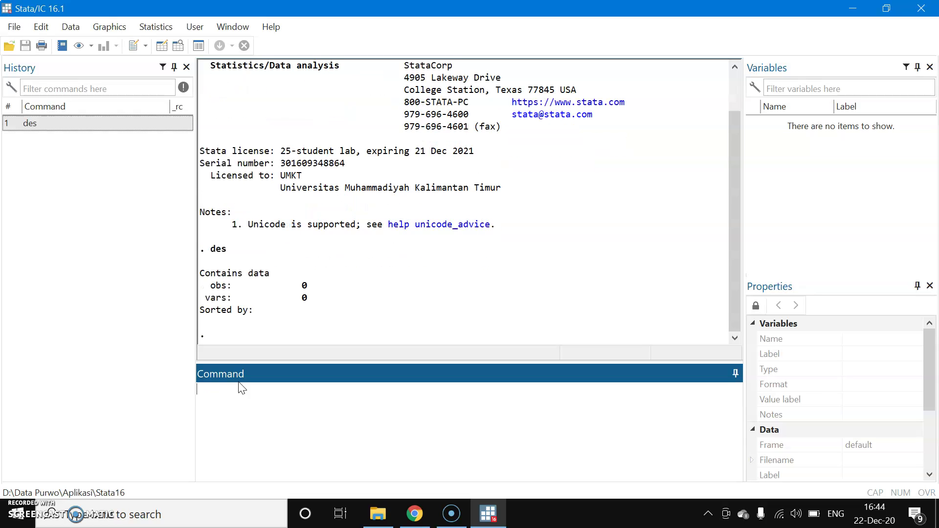
type("tab")
key("Return")
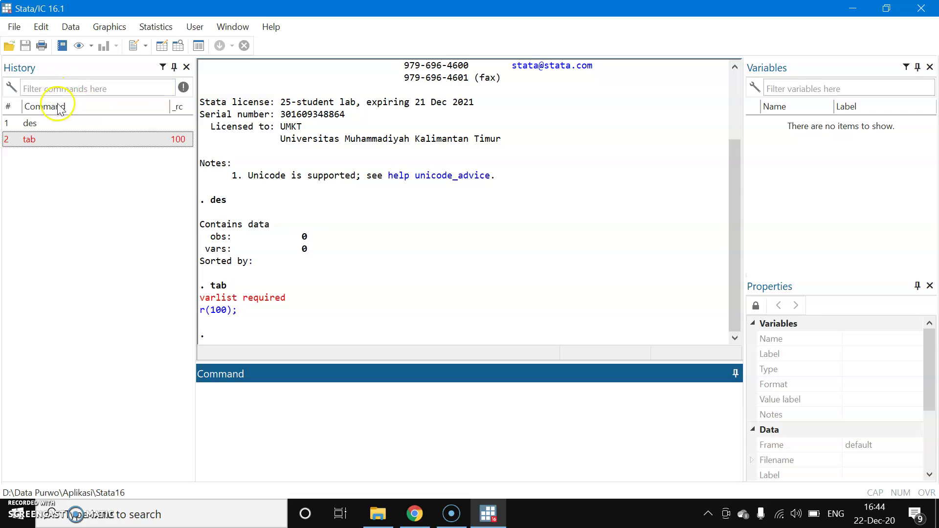
left_click(35, 125)
left_click(46, 141)
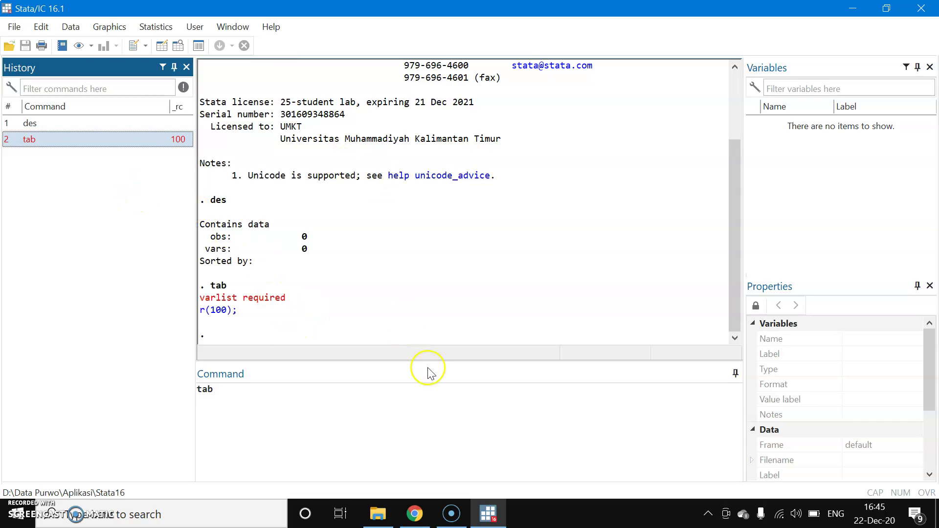
left_click(825, 192)
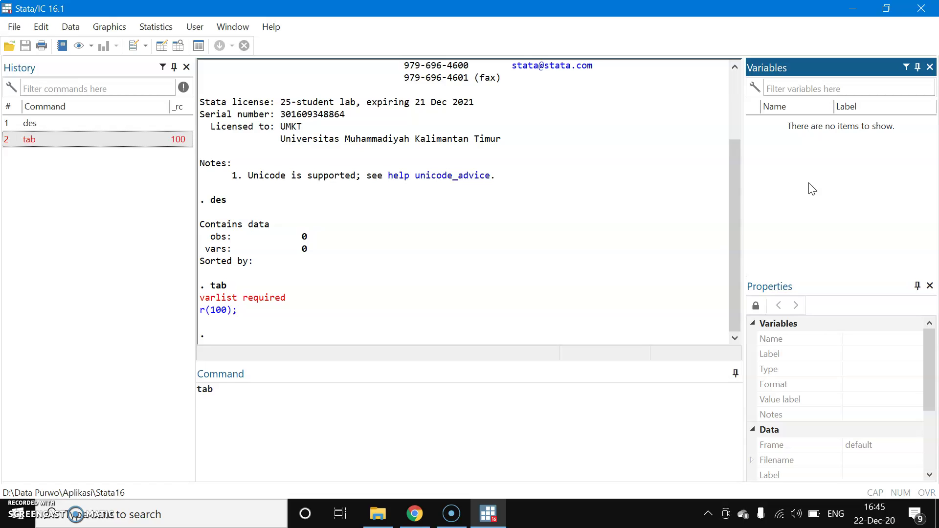
left_click(839, 345)
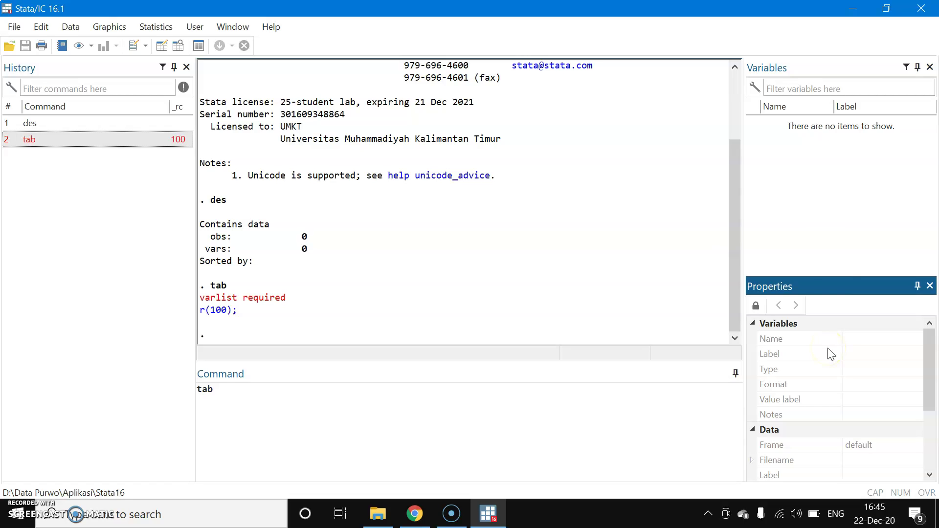
left_click(789, 145)
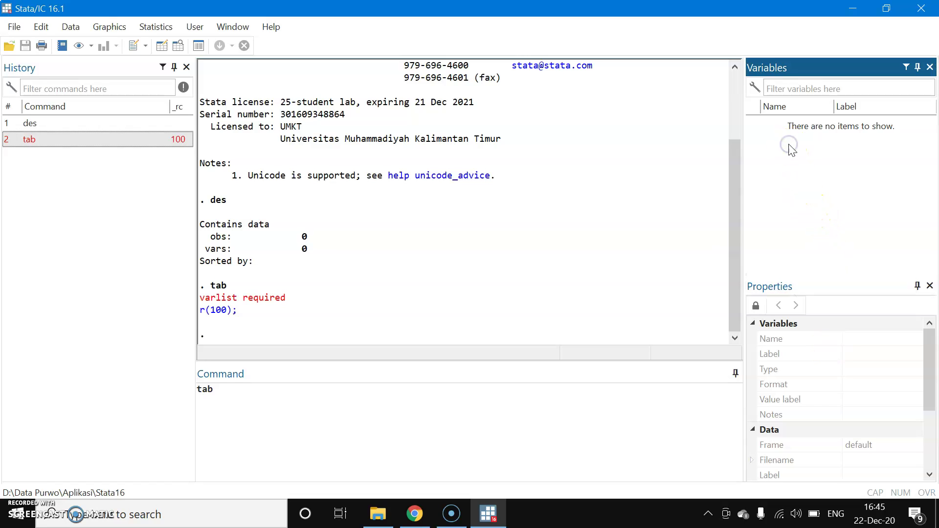
left_click(806, 373)
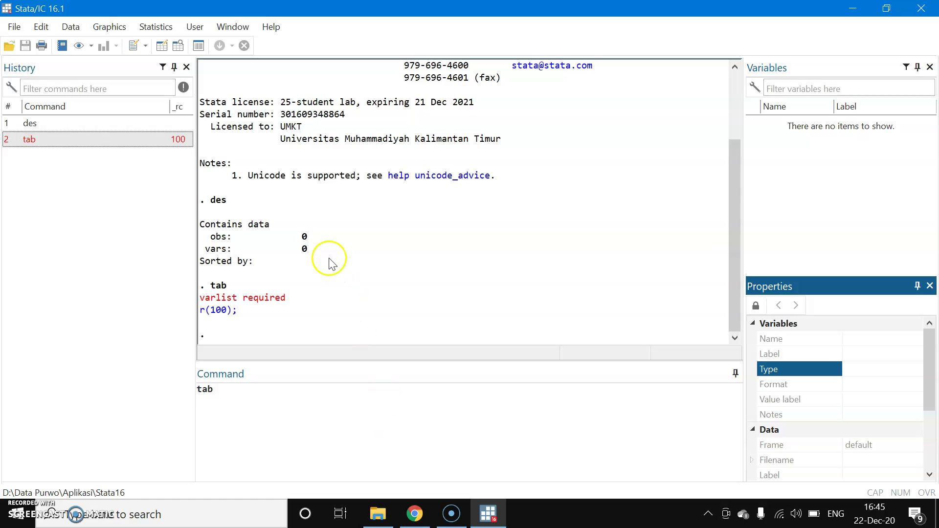
scroll(329, 256, "up", 1)
scroll(329, 254, "up", 1)
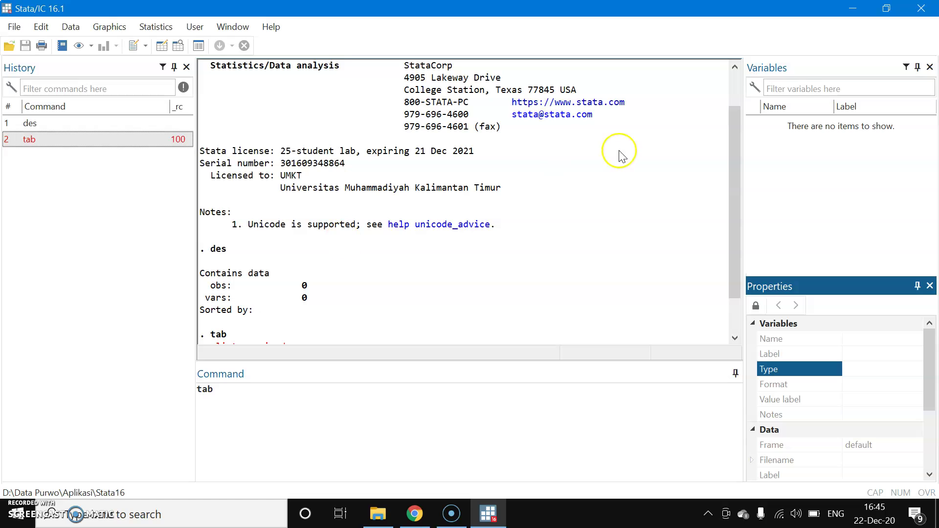
left_click(734, 81)
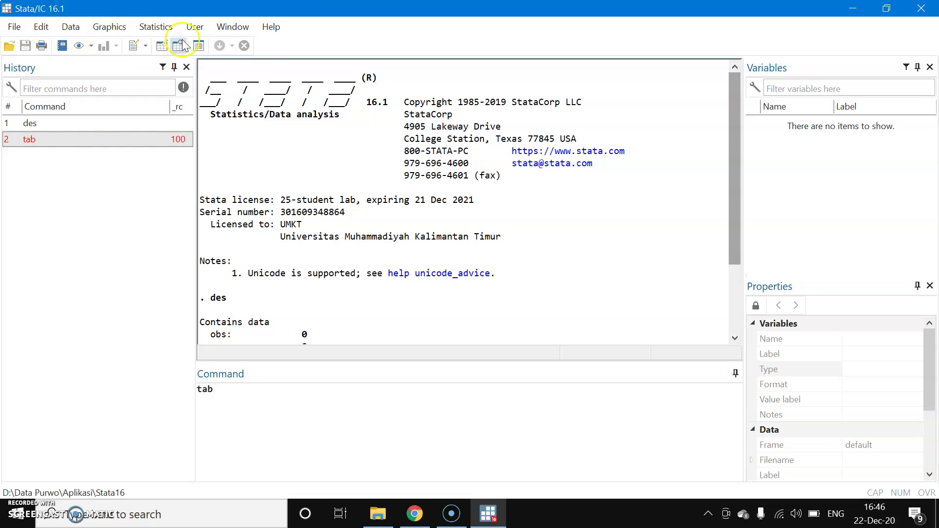
Step: Open the Data Editor in edit mode for the empty dataset
left_click(72, 29)
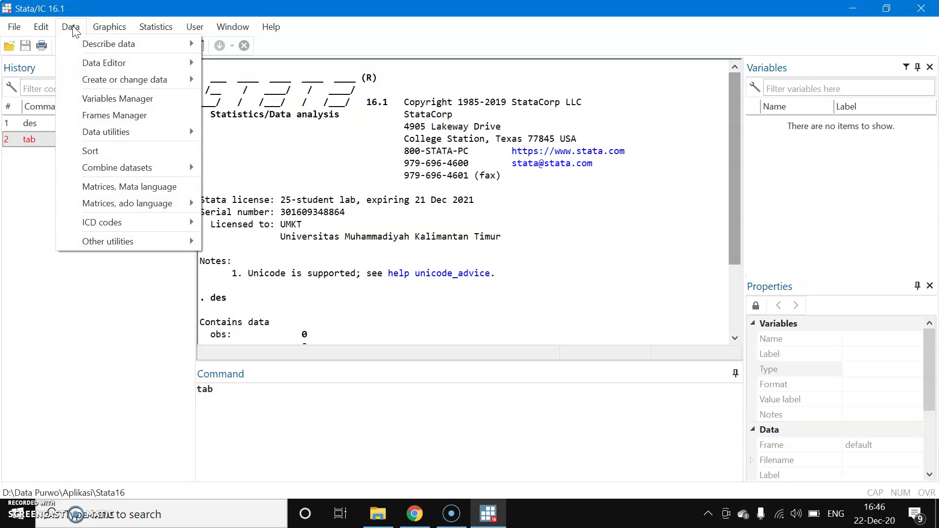
left_click(131, 64)
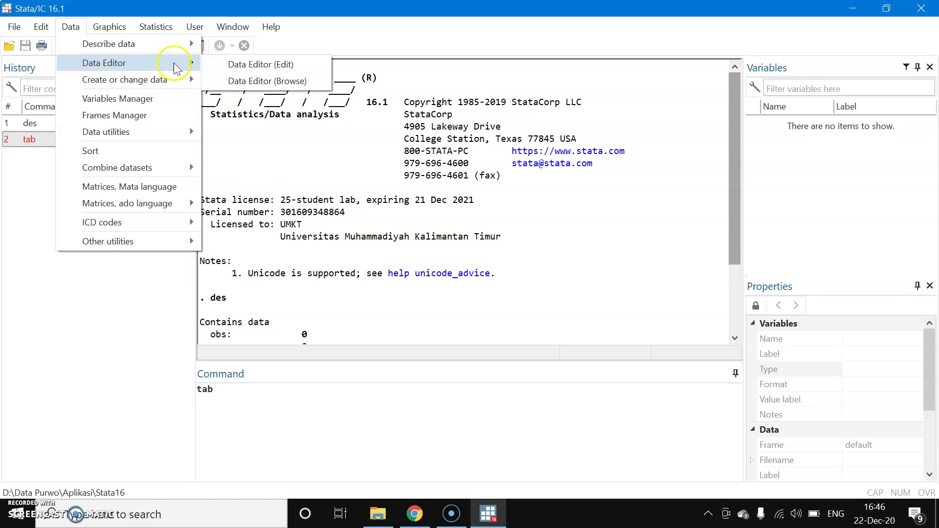
key("Escape")
key("Escape")
left_click(70, 27)
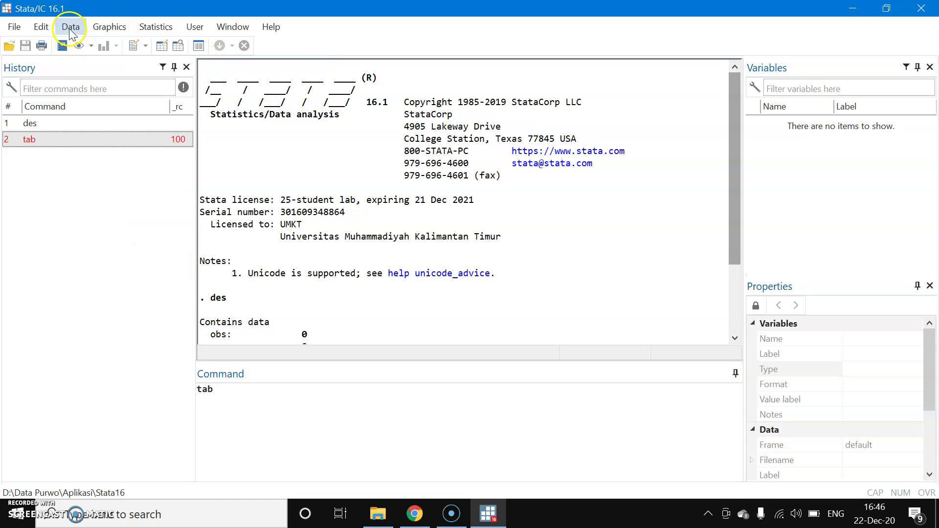
mouse_move(136, 70)
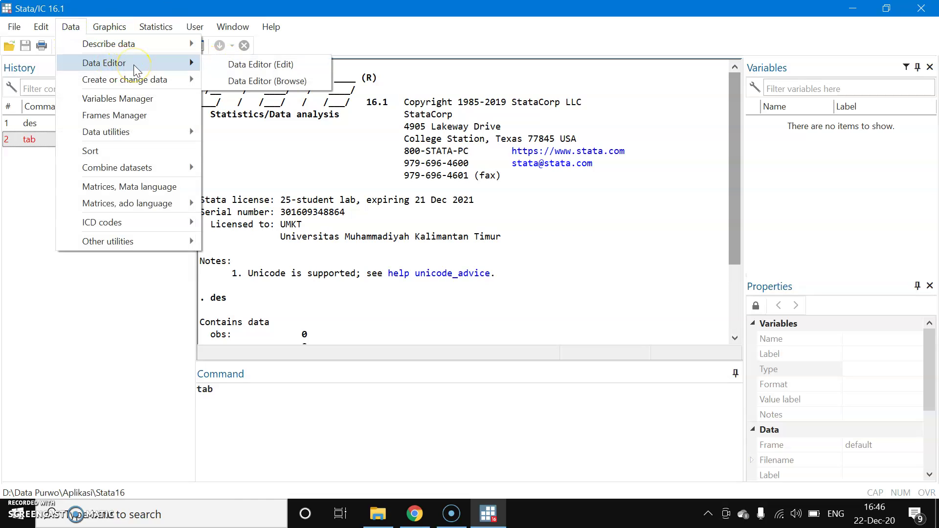
left_click(253, 65)
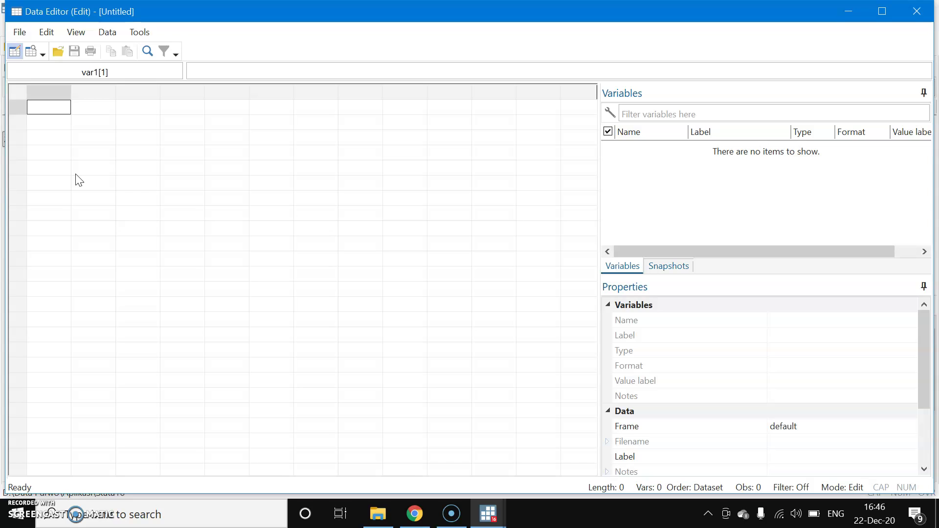
left_click(733, 351)
left_click(665, 324)
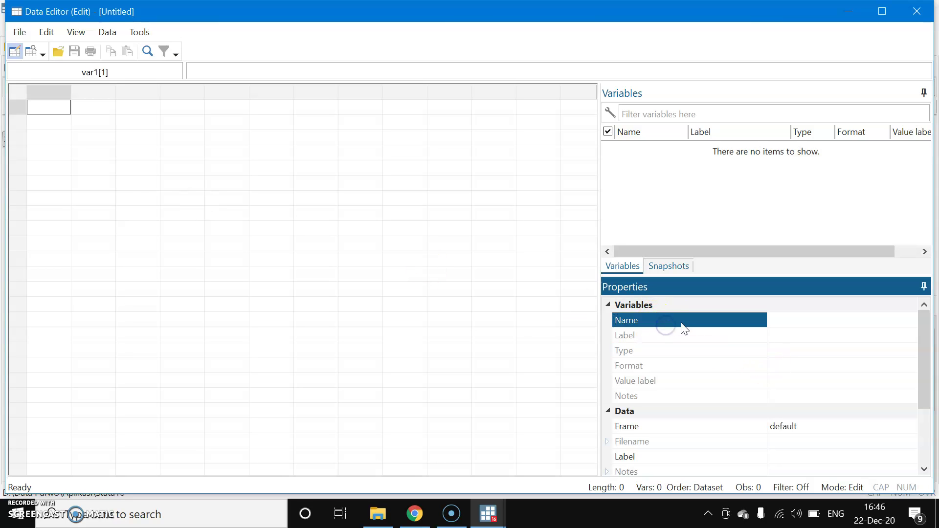
left_click(799, 321)
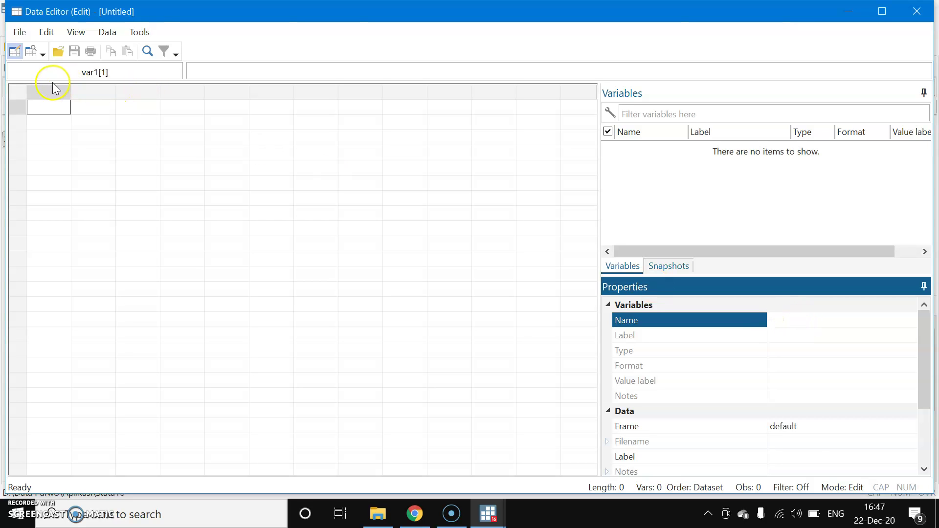
left_click(94, 105)
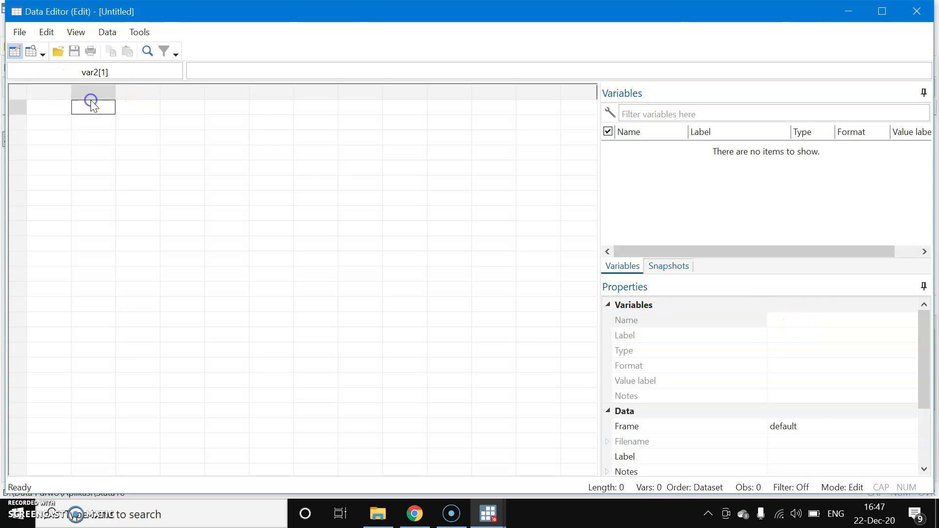
left_click(44, 104)
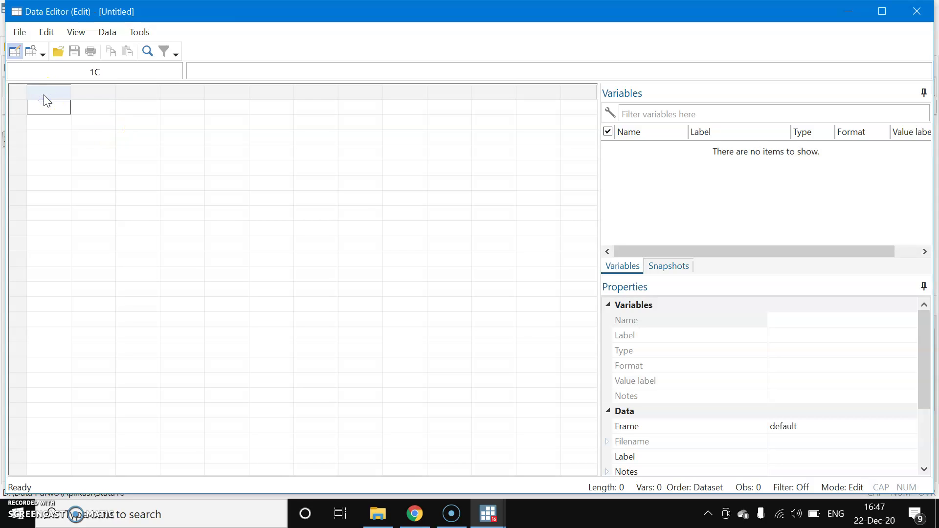
left_click(810, 322)
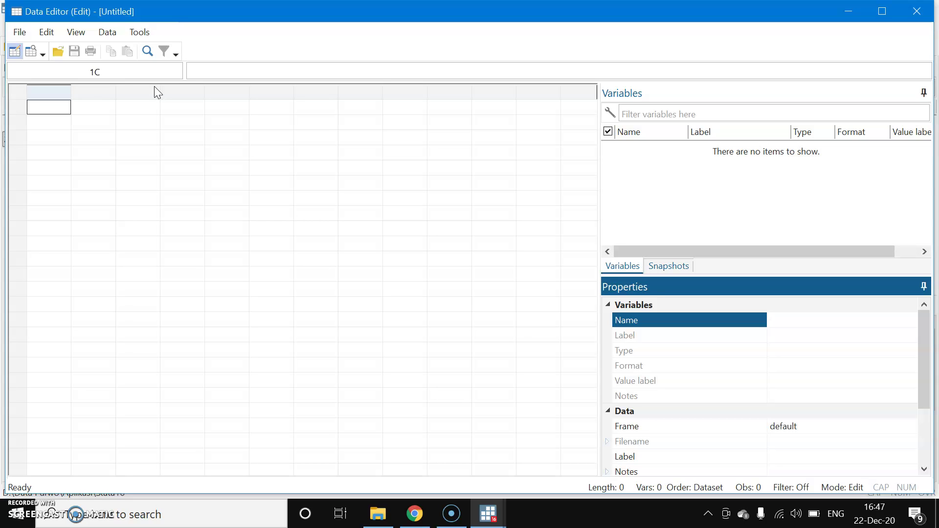
Step: Enter three people's first names in rows 1 to 3 of the first column and apply the last entry
left_click(46, 109)
type("adi")
key("Return")
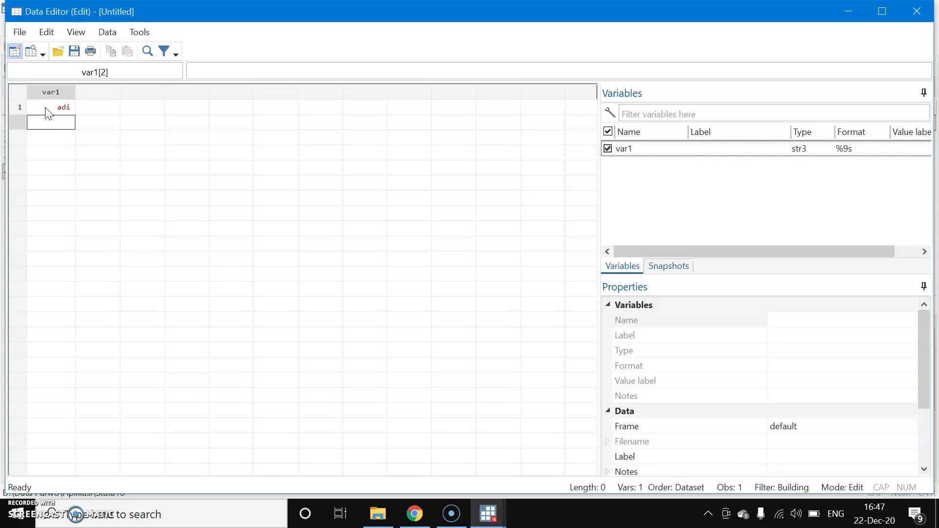
type("ani")
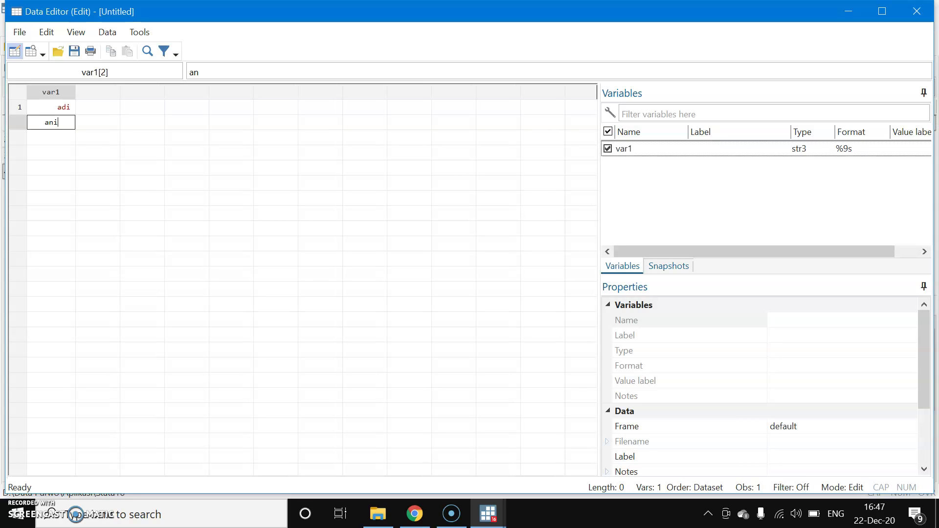
key("Return")
type("budi")
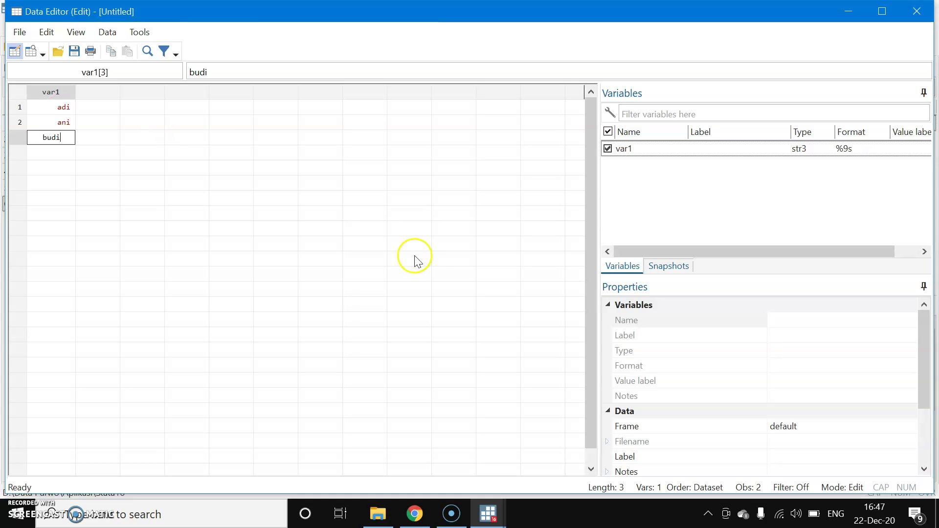
left_click(211, 131)
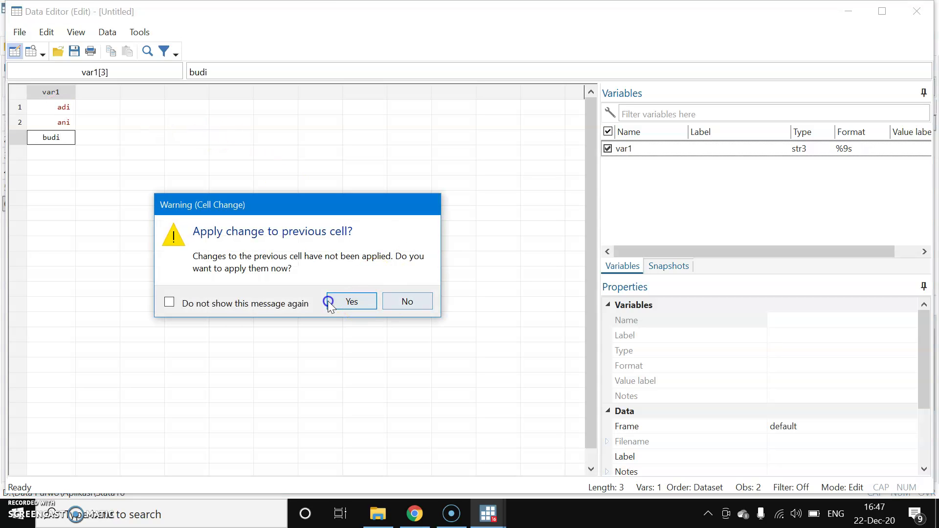
left_click(347, 301)
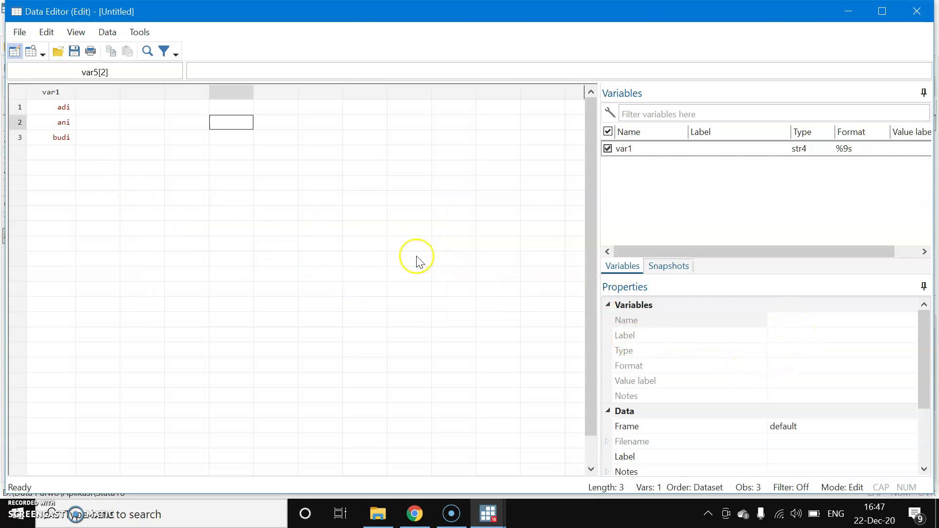
Step: Rename the variable var1 as nama
left_click(55, 86)
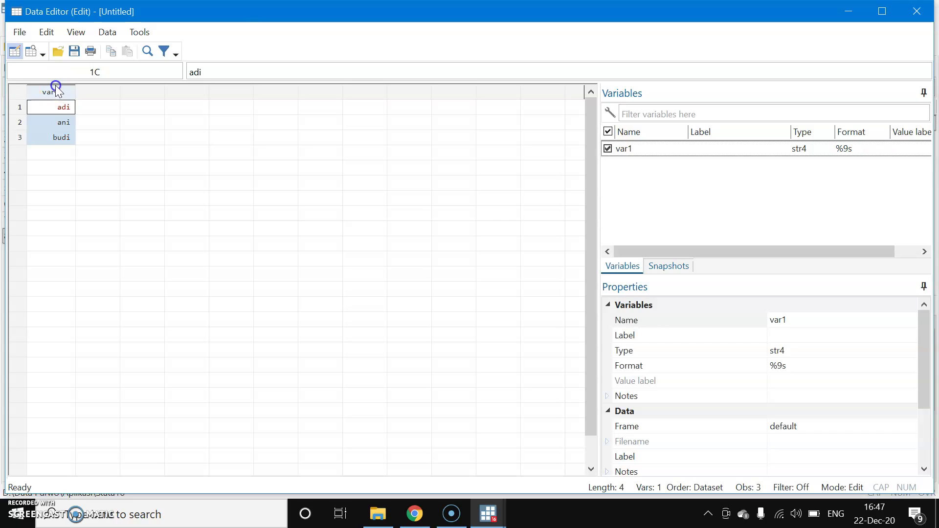
left_click(738, 313)
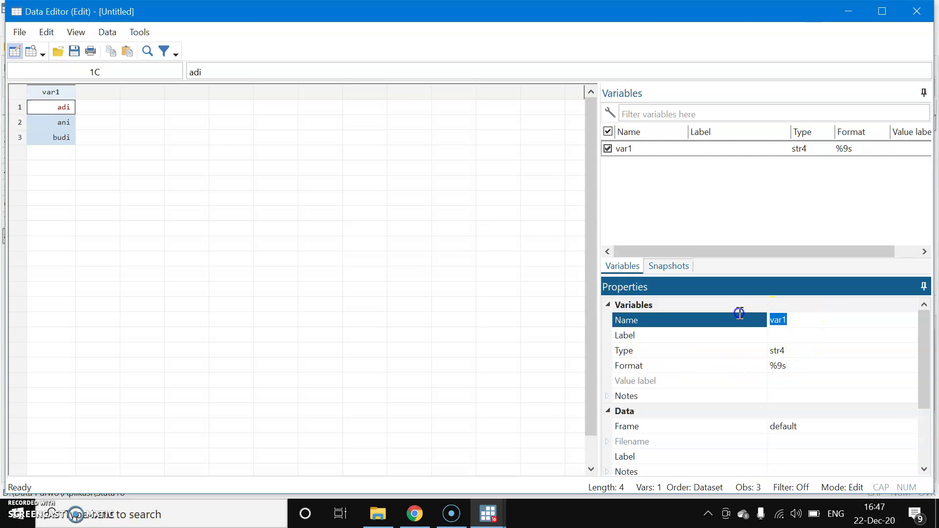
type("nama")
left_click(142, 182)
Step: Enter the values 67, 54 and 65 in rows 1 to 3 of the second column
left_click(95, 108)
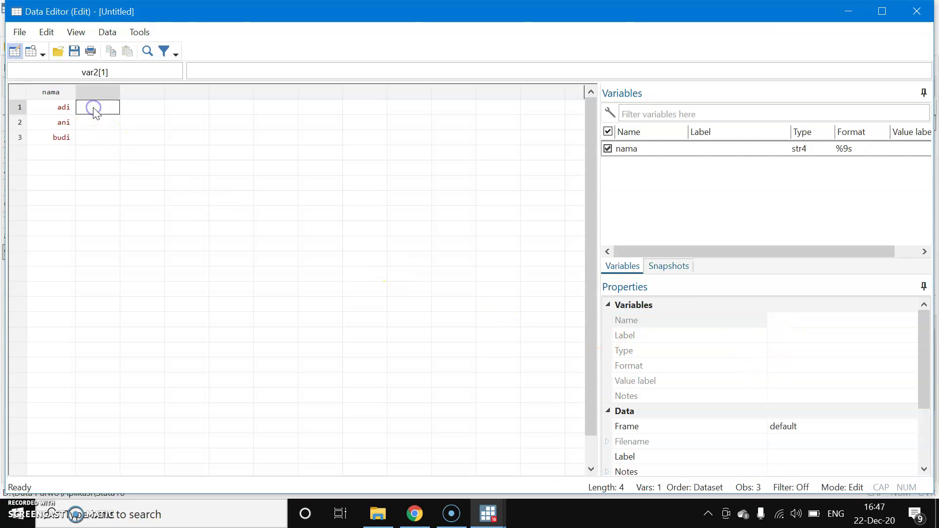
type("67")
key("Return")
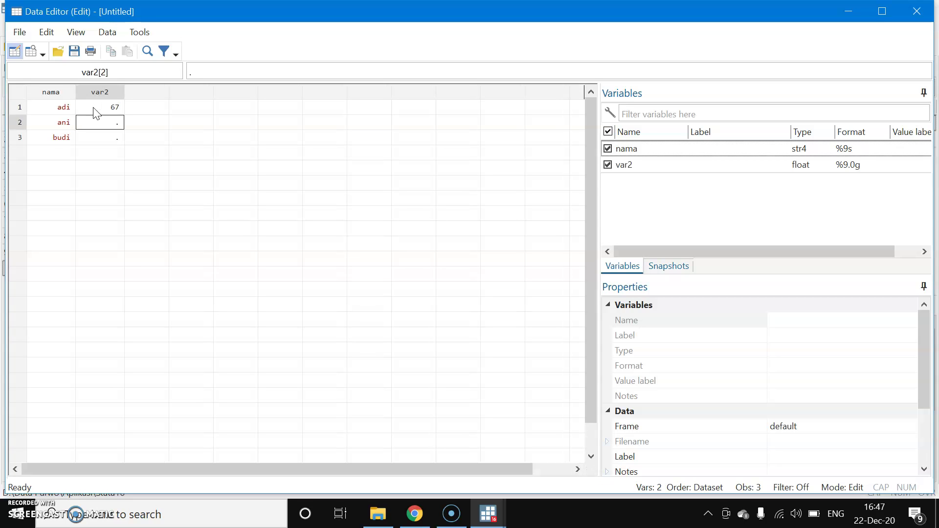
type("54")
key("Return")
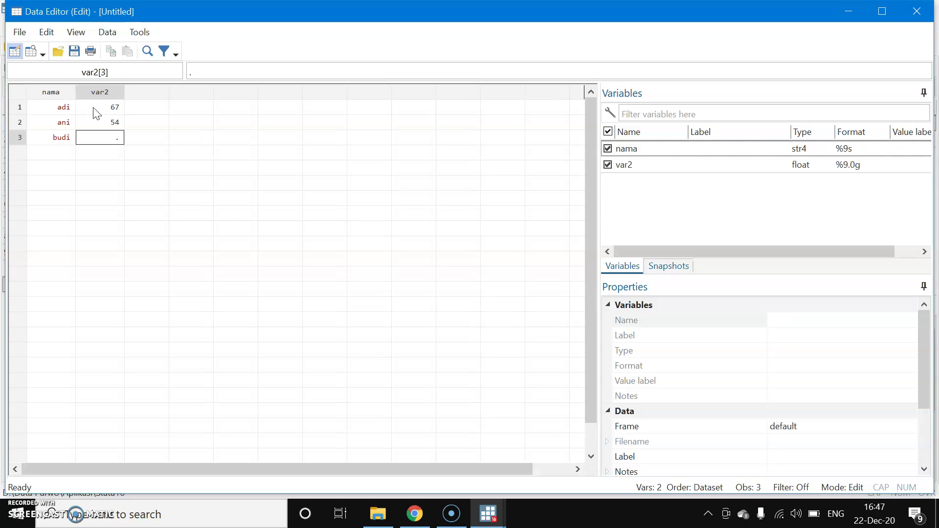
type("65")
key("Return")
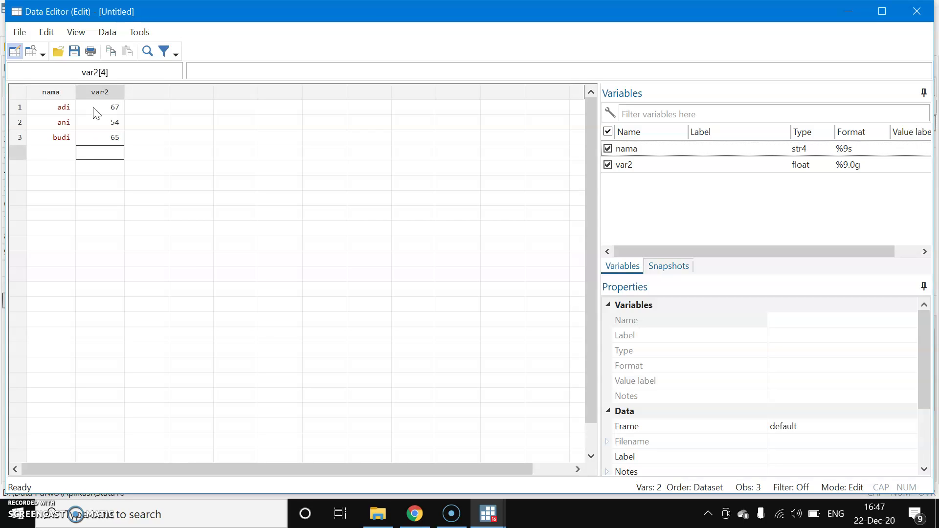
Step: Rename the variable var2 as umur
left_click(116, 93)
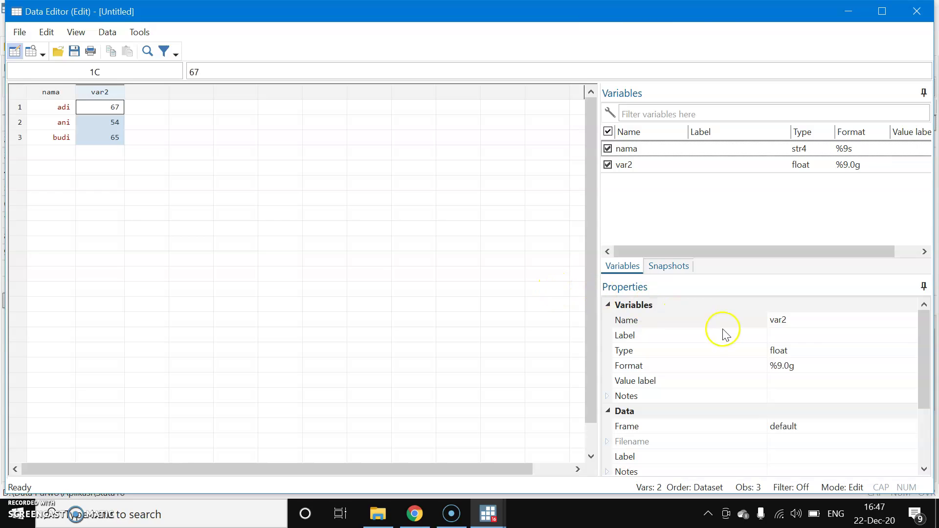
left_click(803, 324)
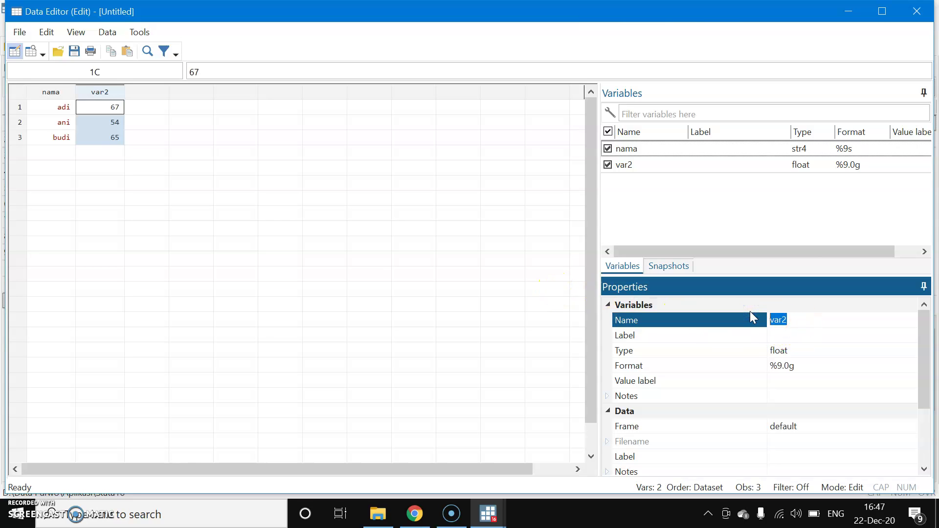
type("umur")
key("Return")
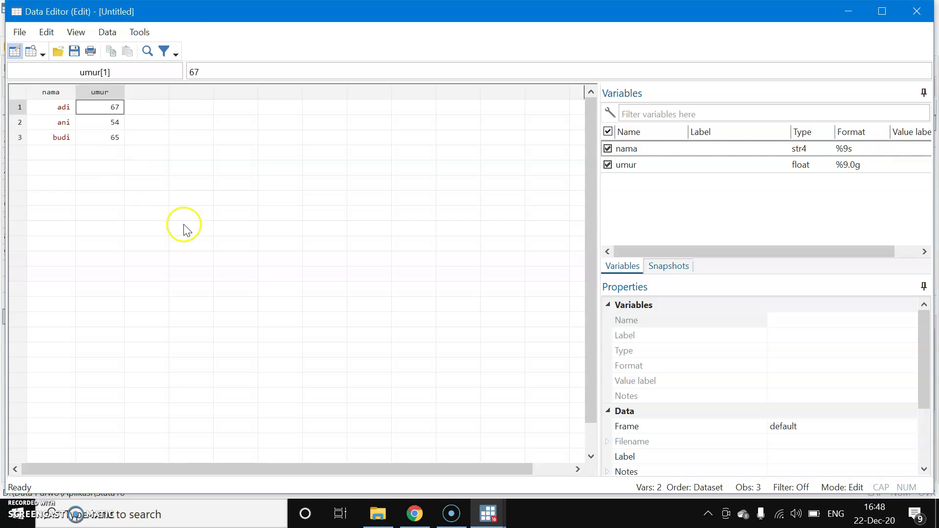
Step: Enter the values 1, 2 and 3 in rows 1 to 3 of the third column
left_click(138, 112)
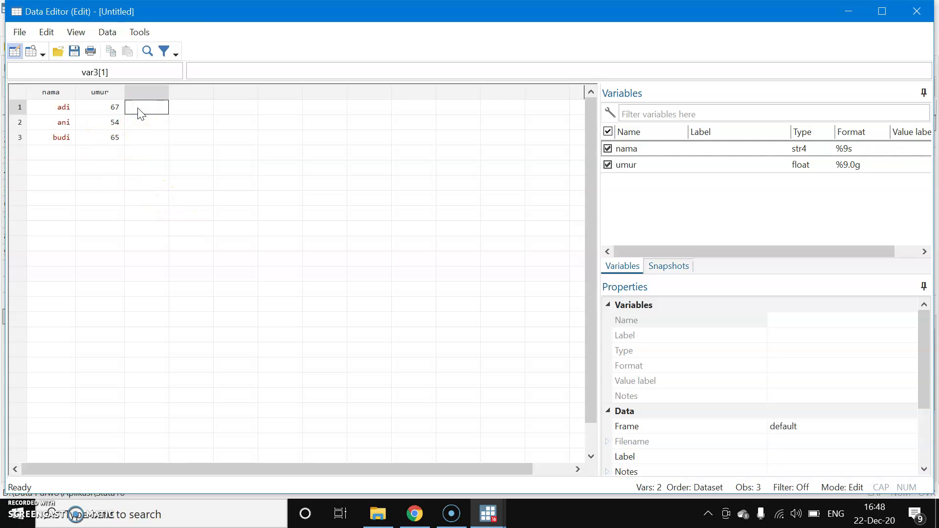
type("1")
key("Return")
type("2")
key("Return")
type("3")
key("Return")
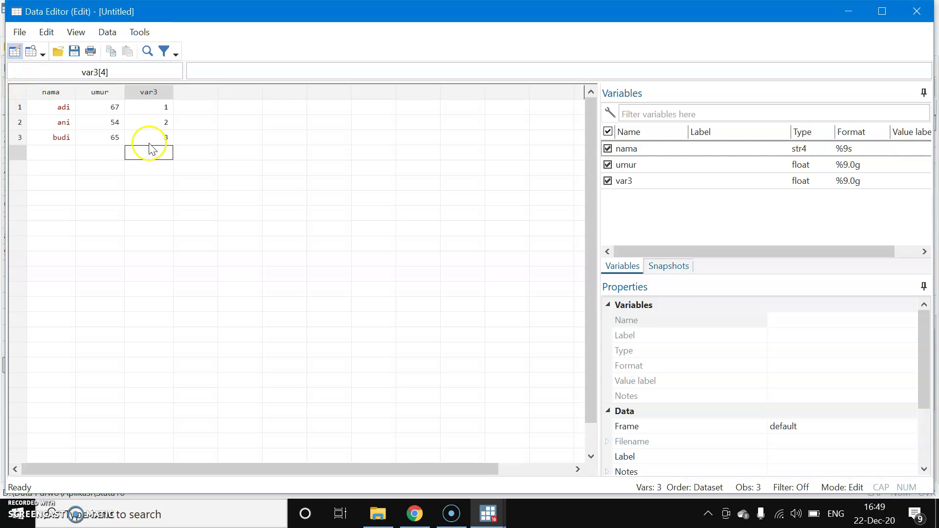
Step: Rename the variable var3 as jk
left_click(155, 93)
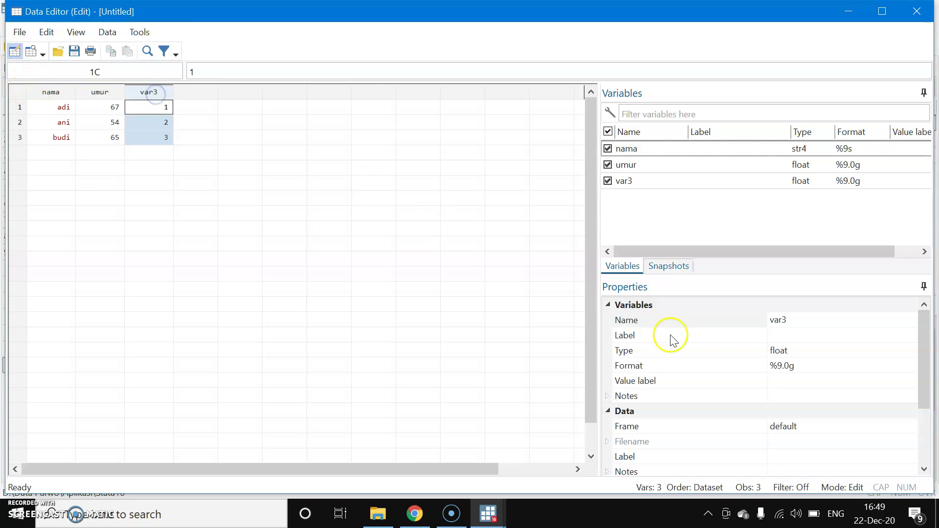
left_click(768, 319)
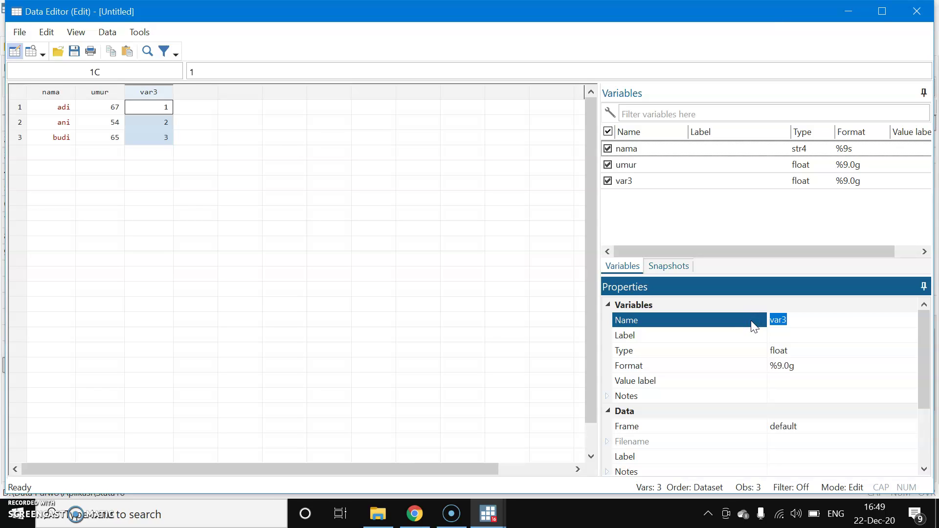
type("jk")
key("Return")
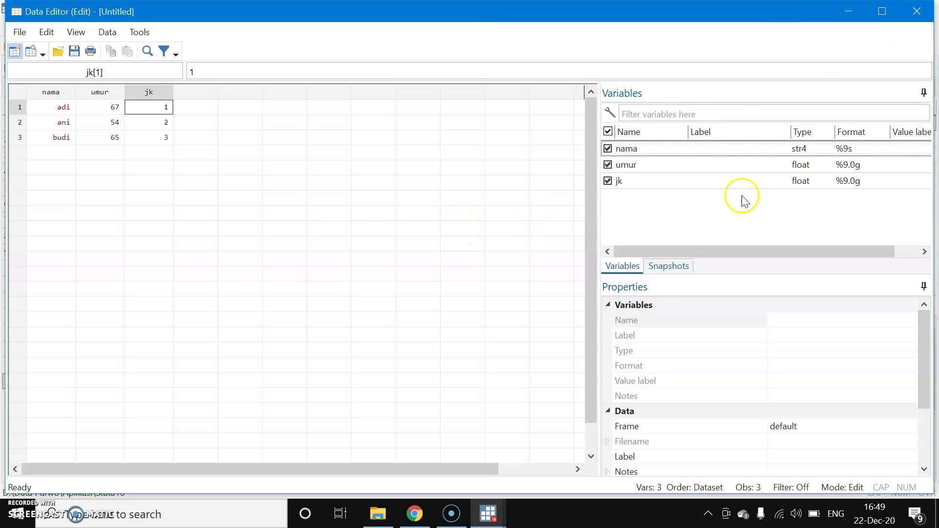
Step: Close the Data Editor and show the properties of the variable nama in the main window
left_click(921, 14)
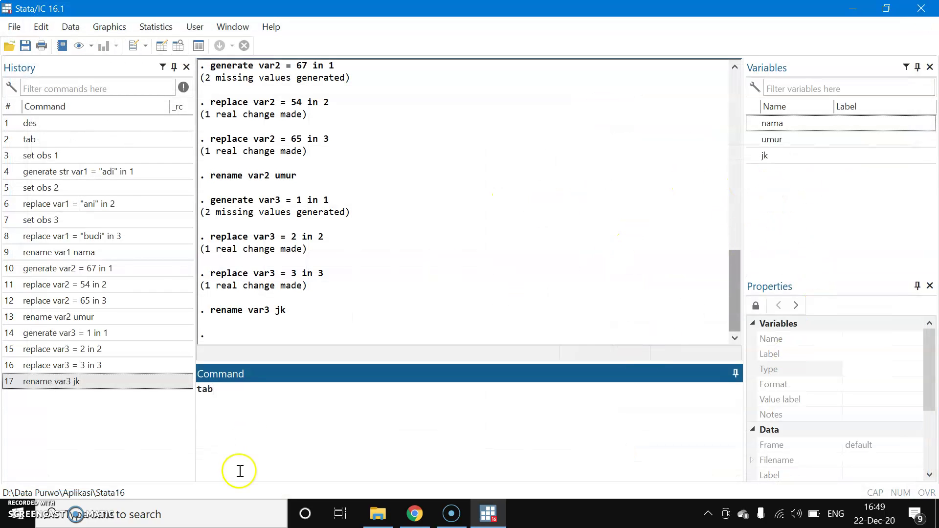
left_click(793, 126)
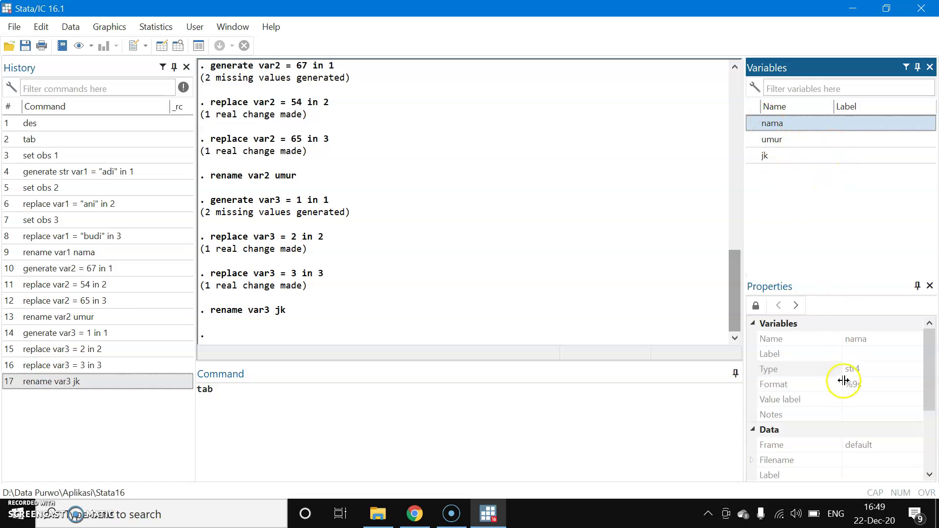
left_click(855, 340)
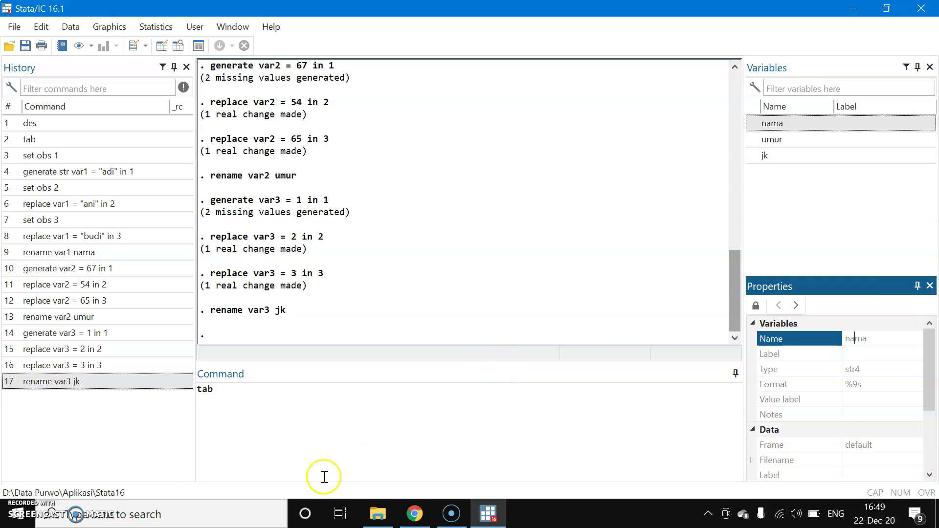
Step: Run the tab command on the variable umur to produce its frequency table
left_click(292, 406)
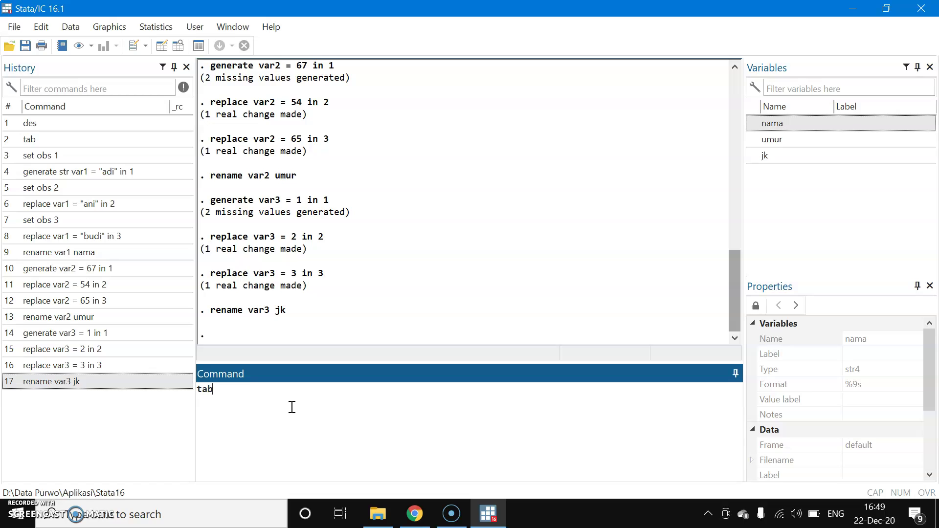
left_click(278, 397)
key("BackSpace")
key("BackSpace")
key("BackSpace")
type("tab")
double_click(755, 139)
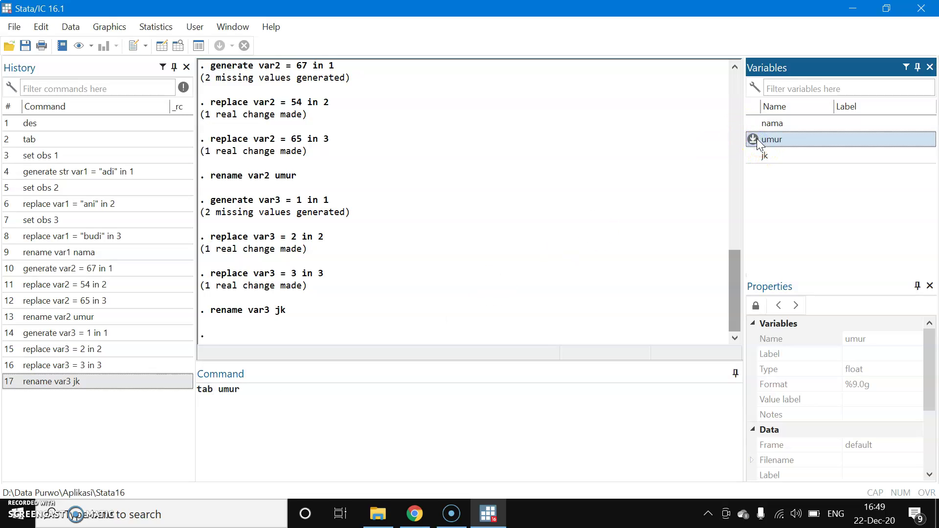
key("Return")
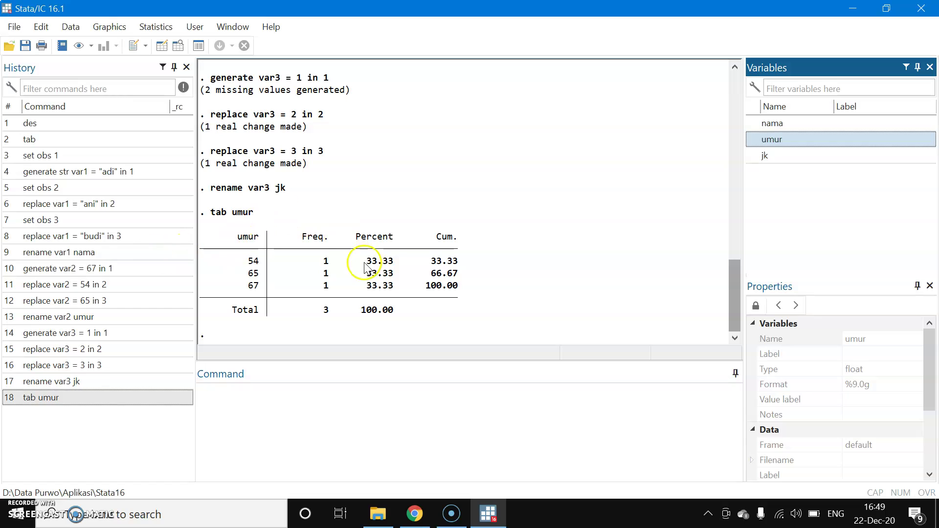
Step: Run the tab command on the variable jk to produce its frequency table
left_click(318, 394)
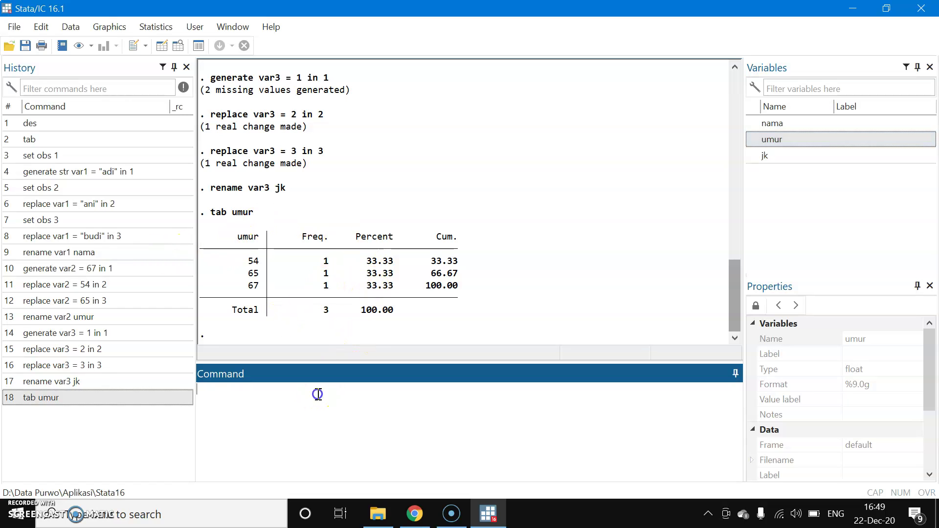
type("tab")
left_click(753, 155)
left_click(753, 155)
key("Return")
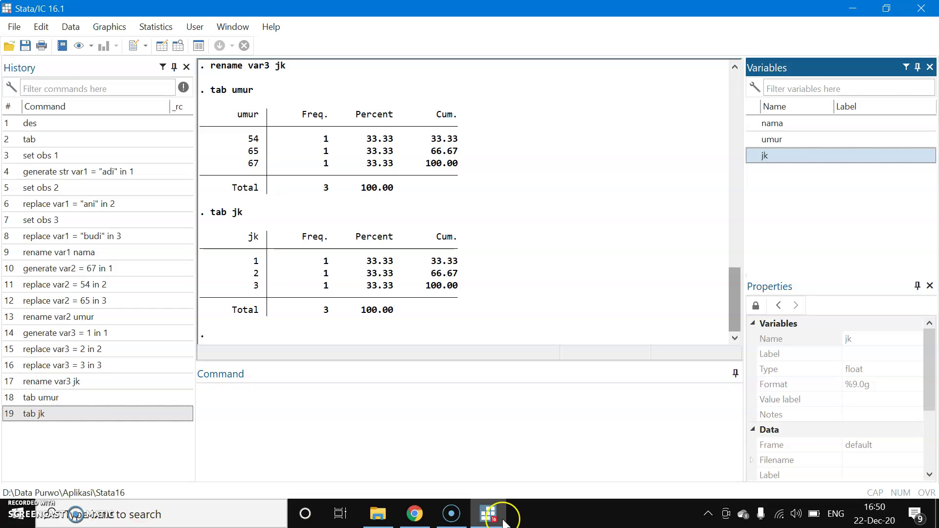
mouse_move(503, 522)
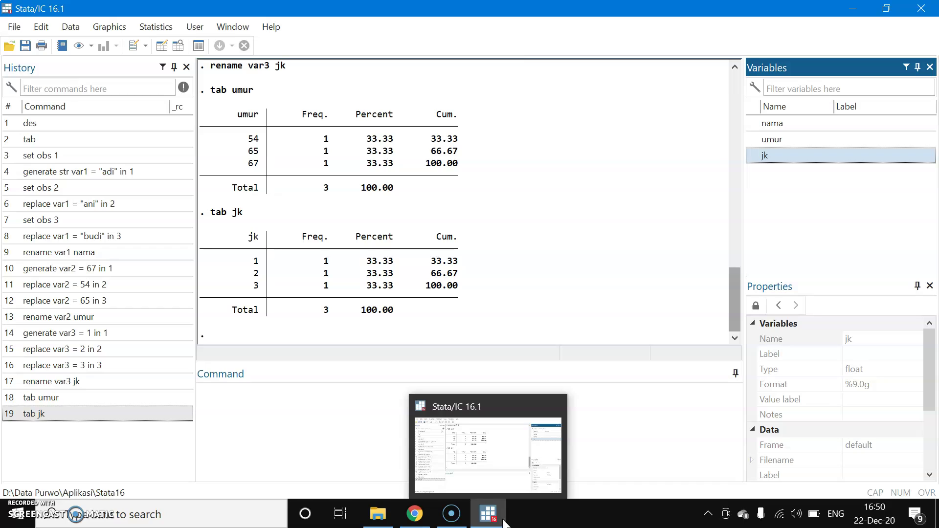